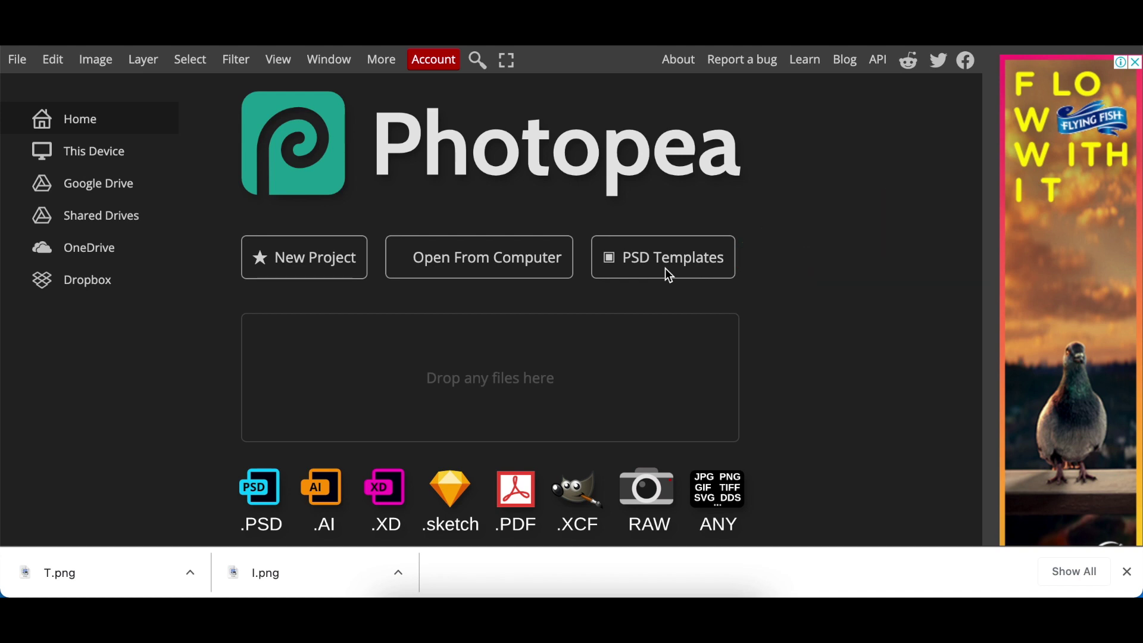
Open the Freebies Simple 3D Logo Mockup PSD from the computer in Photopea.
click(502, 266)
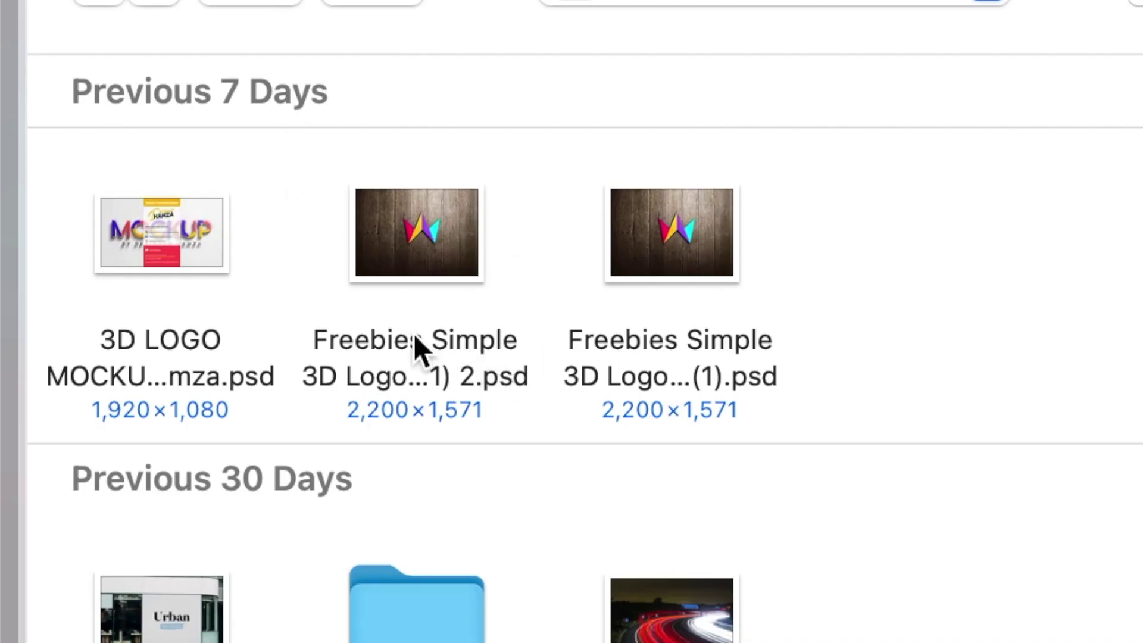
click(405, 341)
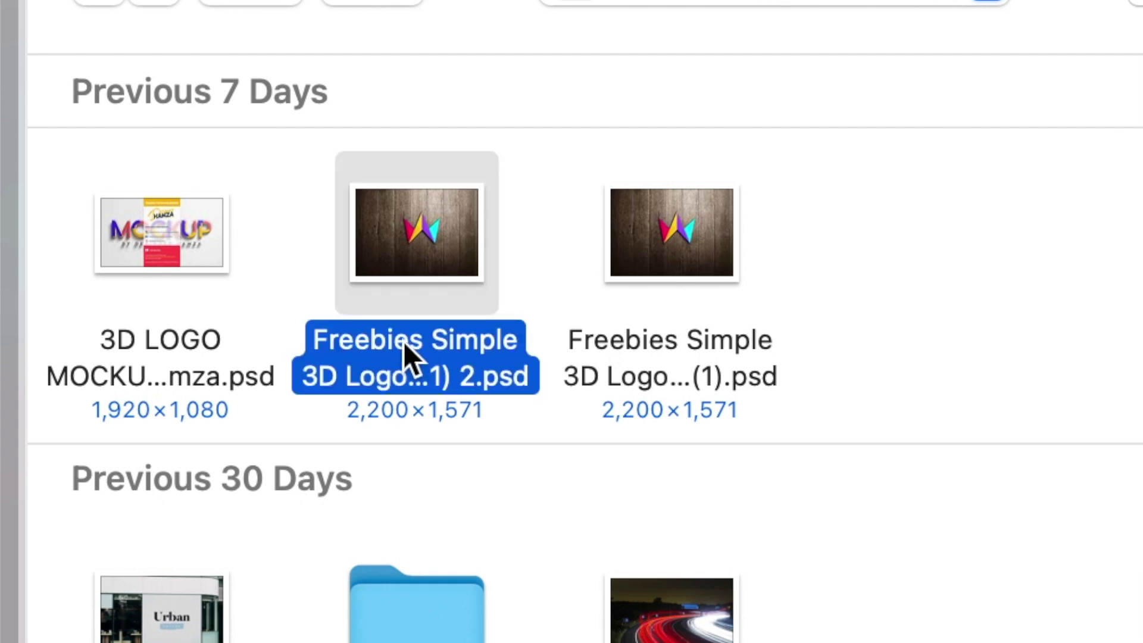
double_click(402, 341)
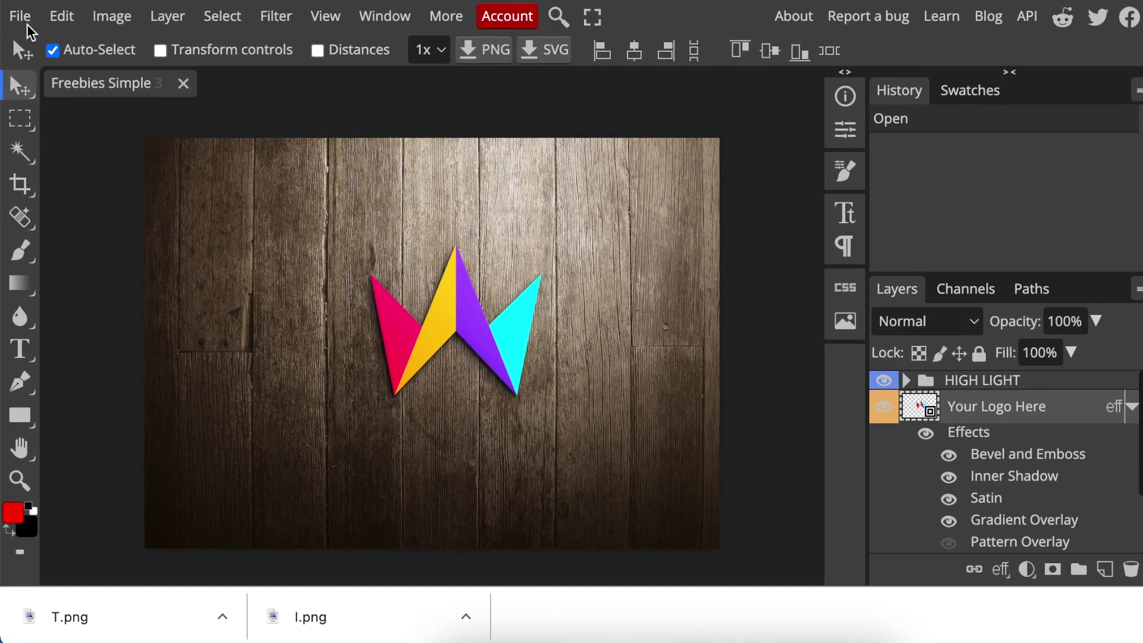
click(21, 58)
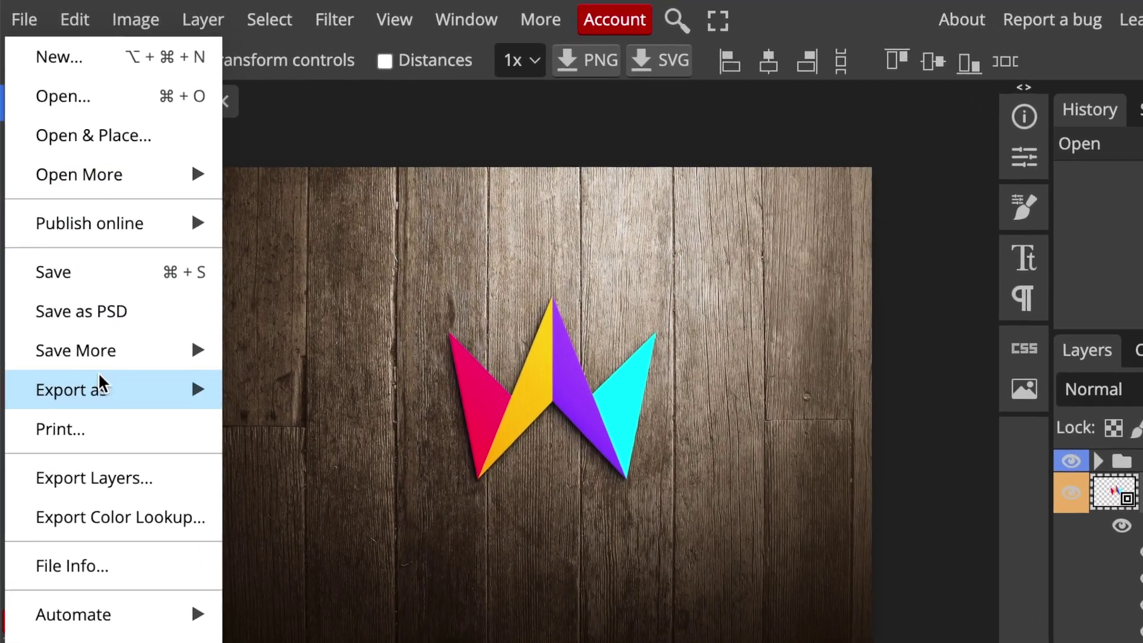
mouse_move(95, 370)
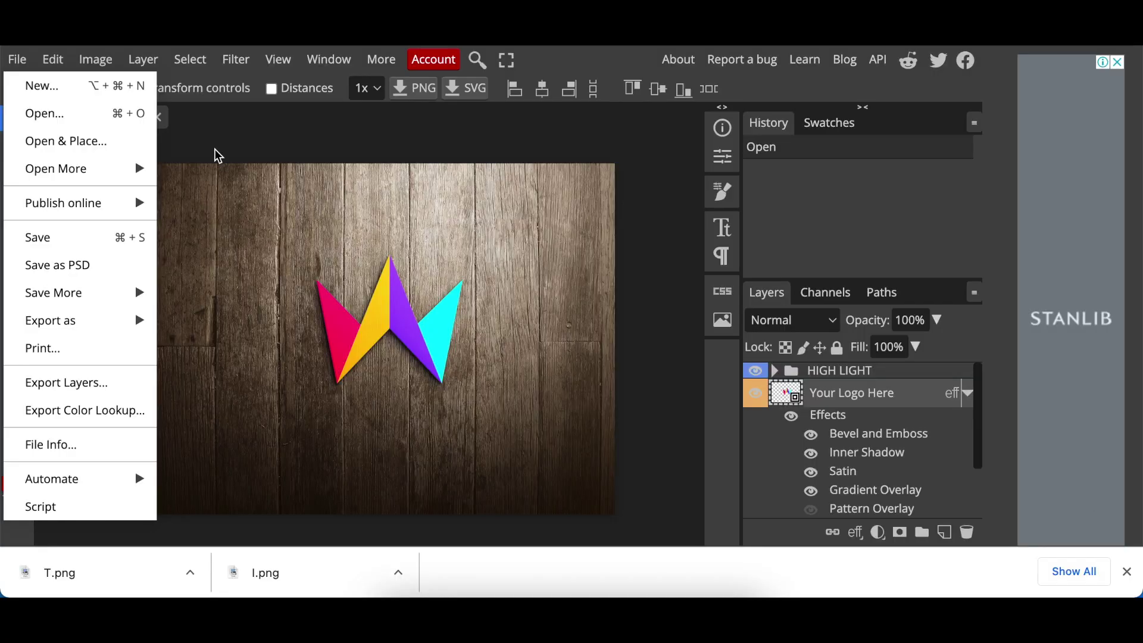
click(252, 146)
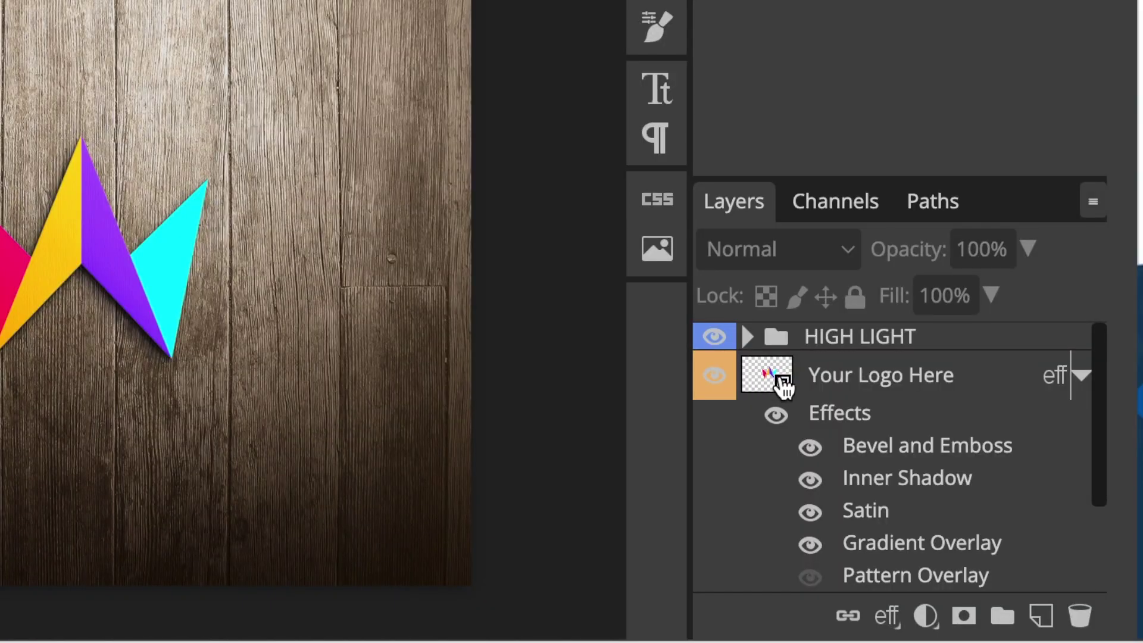
Open the Your Logo Here smart object, hide placeholder layer 4, and drop in T.png.
click(761, 375)
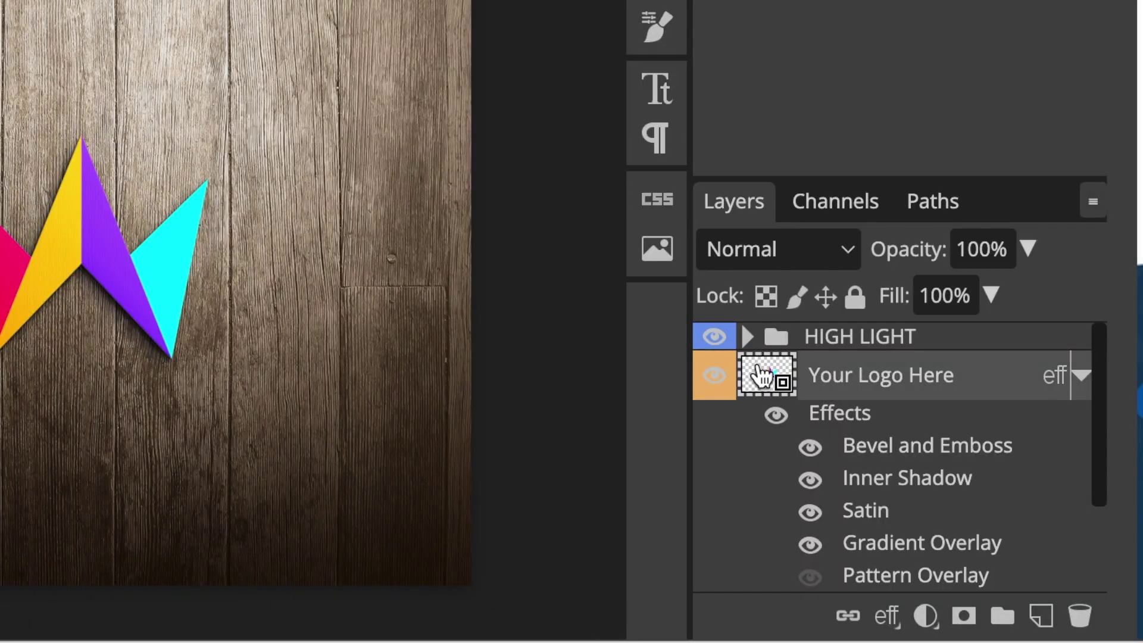
double_click(760, 375)
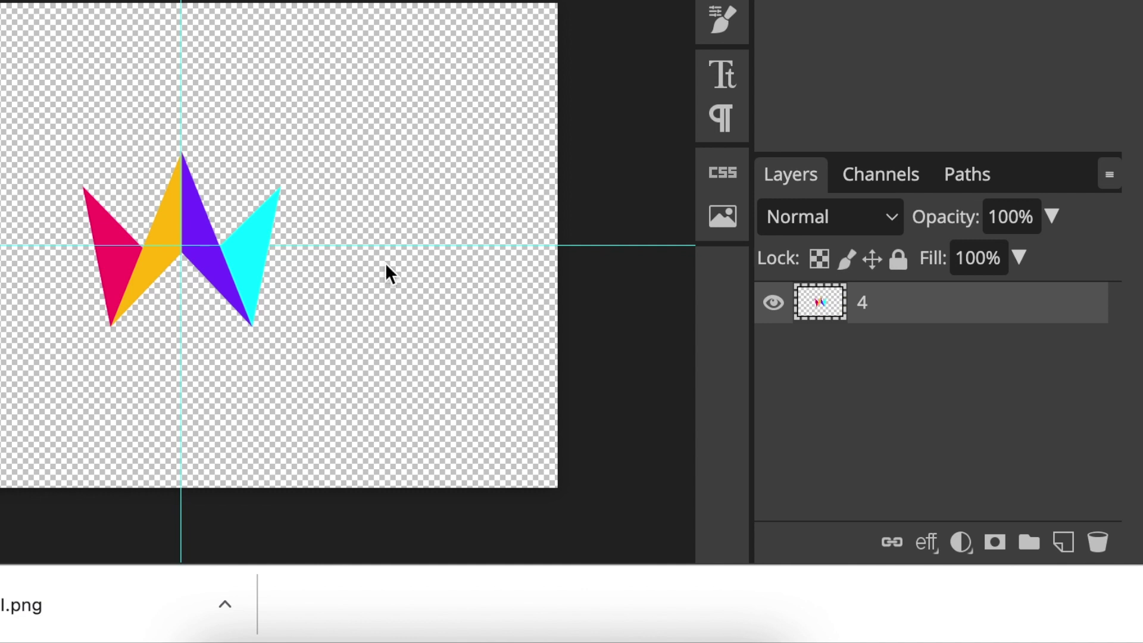
click(775, 307)
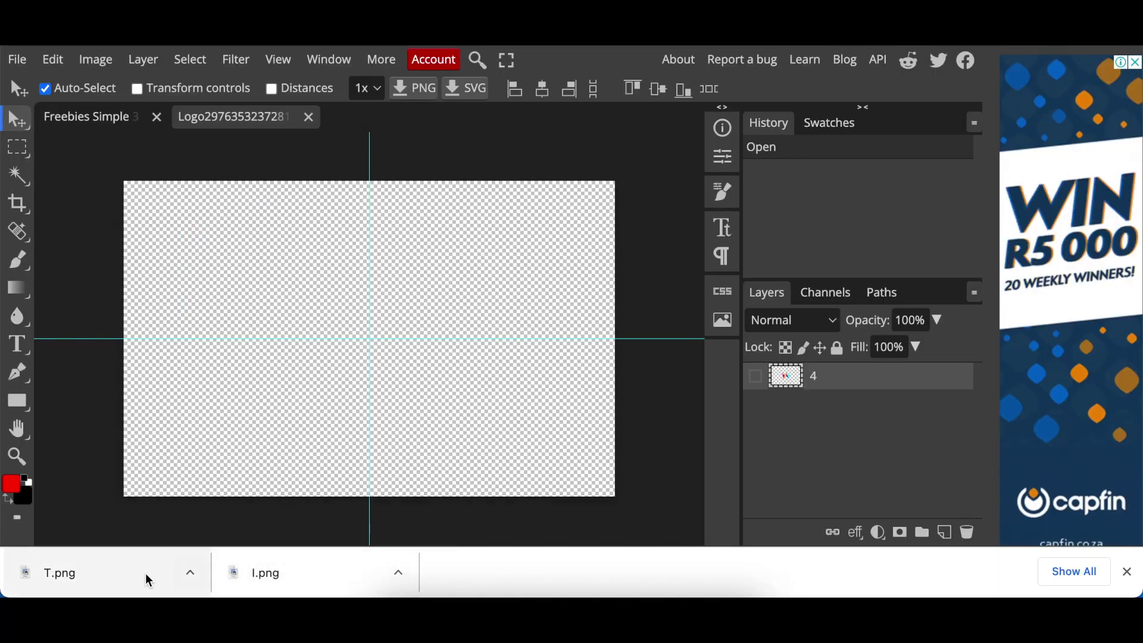
drag(145, 576, 221, 497)
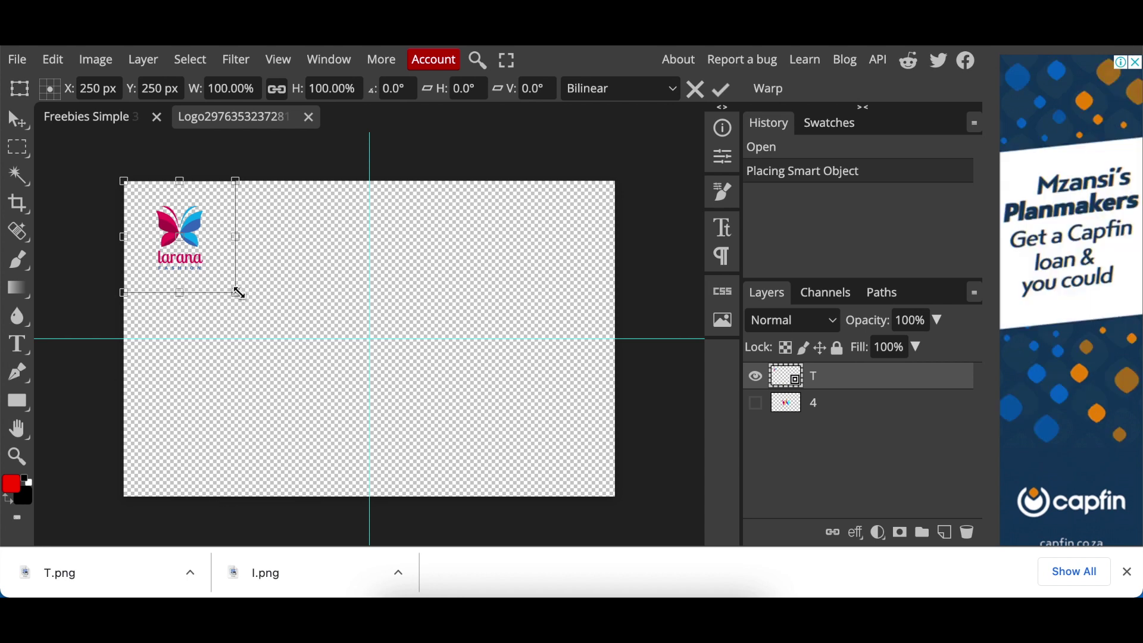
Scale the placed larana butterfly logo up to 337% to fill the canvas.
drag(238, 292, 512, 409)
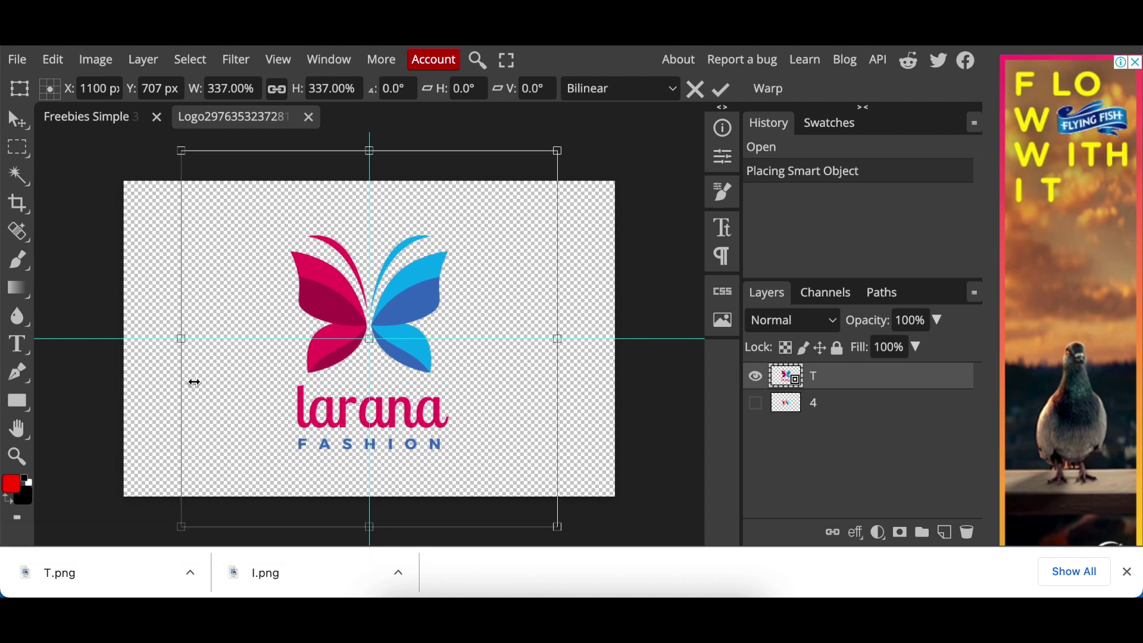
click(15, 59)
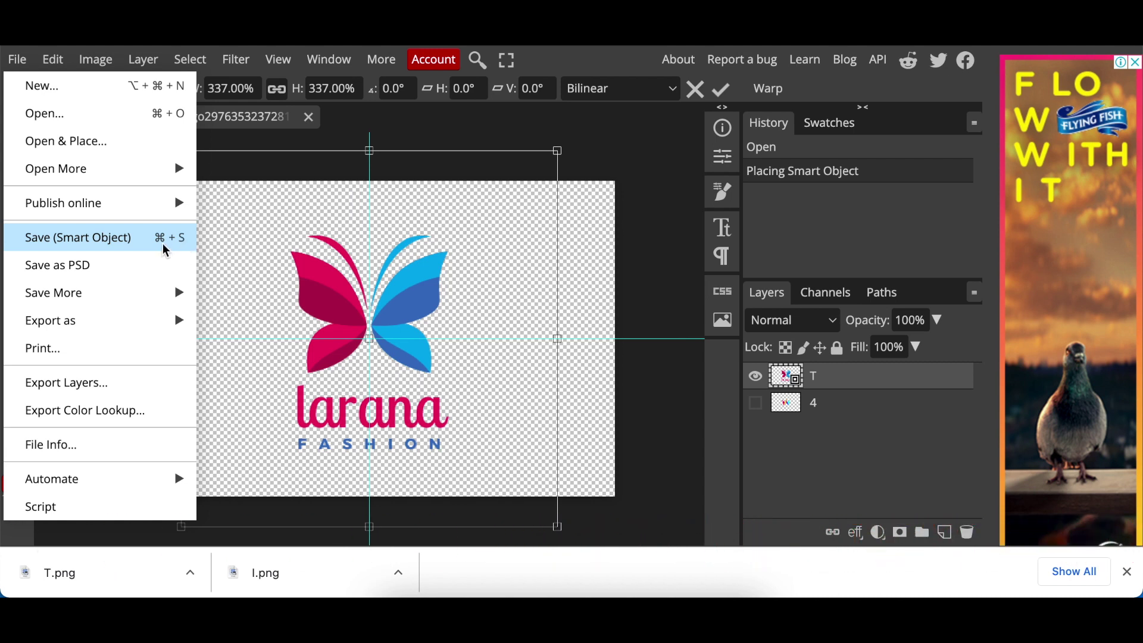
Save the smart object so the enlarged butterfly logo updates the wood mockup.
click(166, 238)
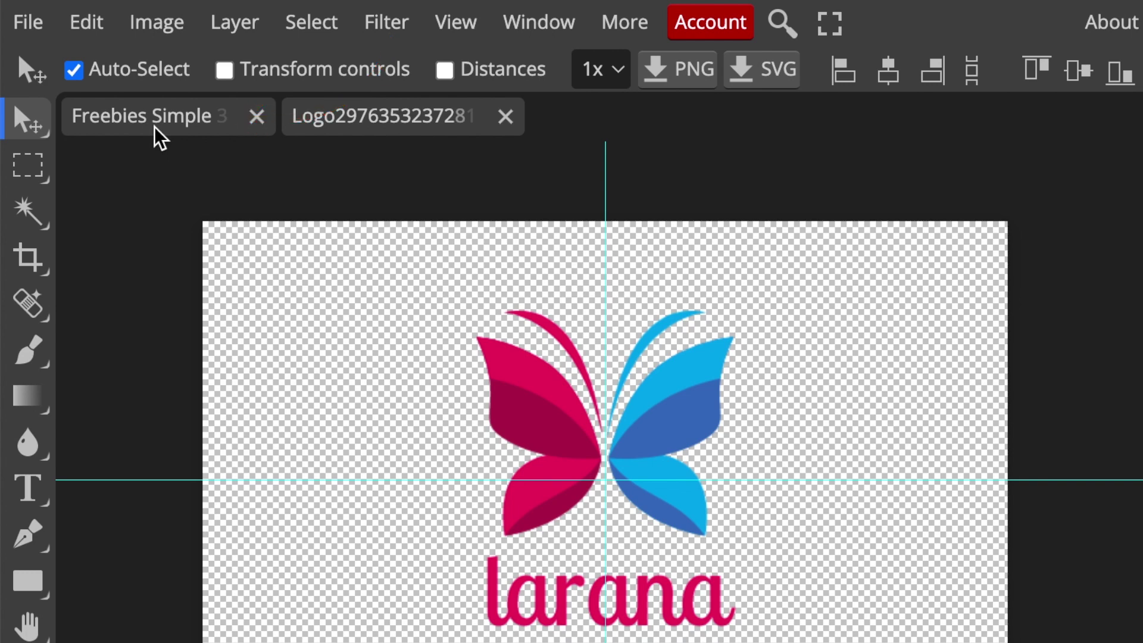
Check the wood mockup's 3D larana logo, then close the Logo and Freebies tabs unsaved.
click(156, 128)
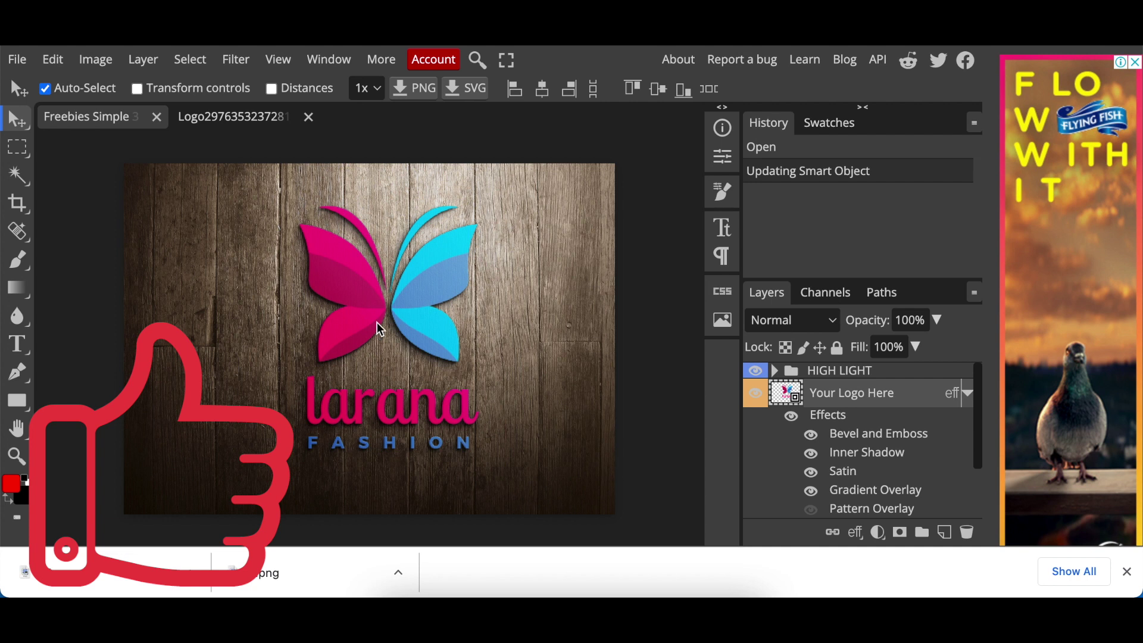
click(308, 116)
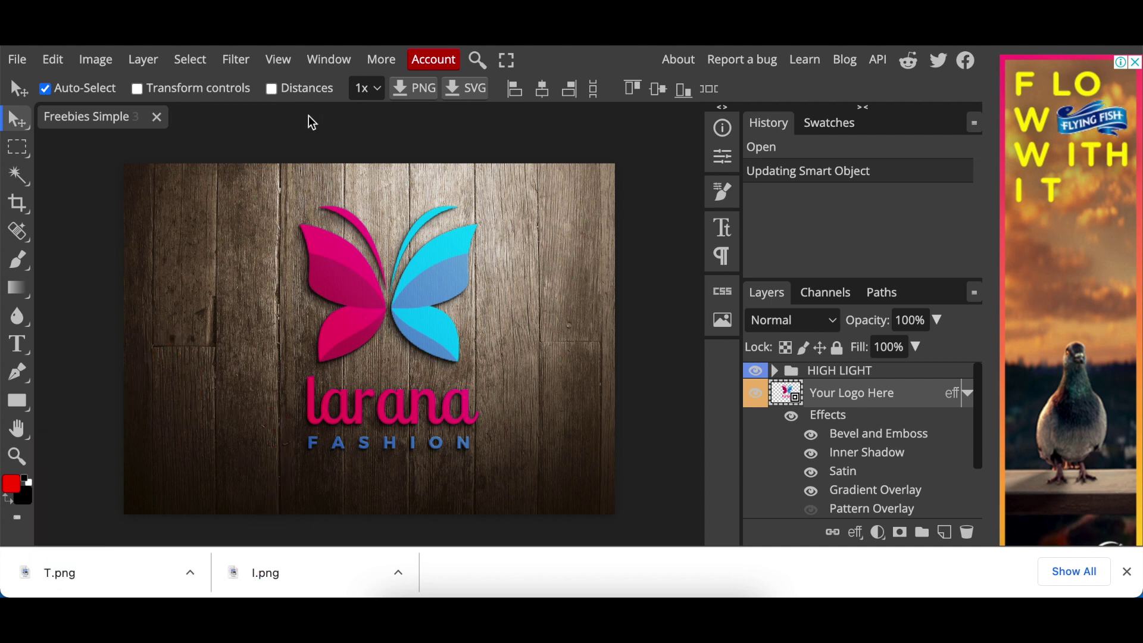
click(158, 118)
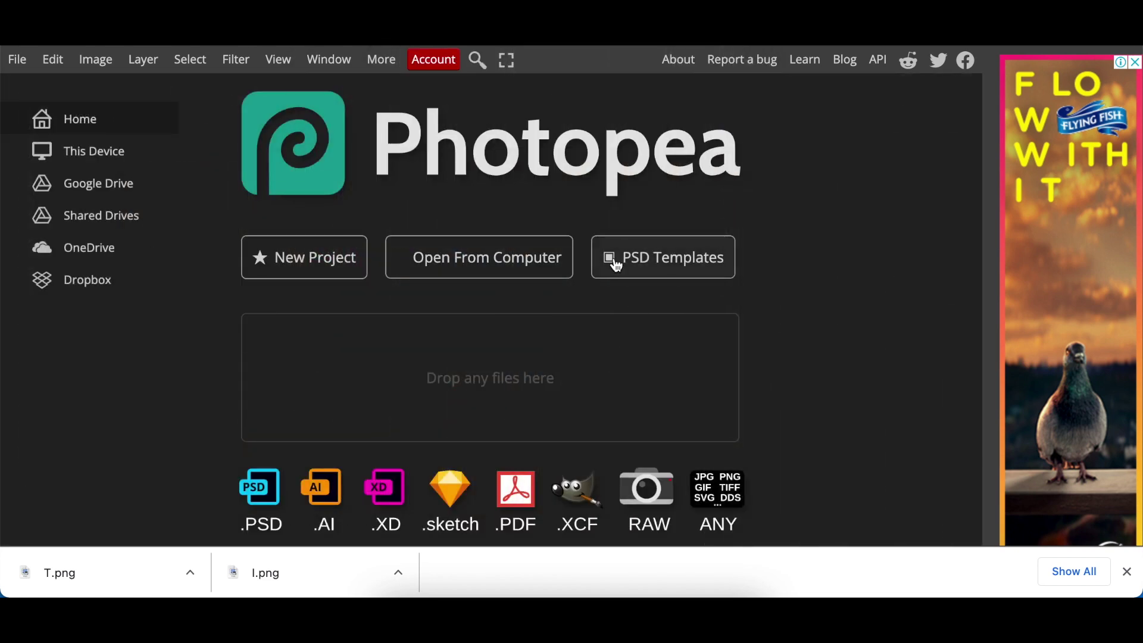
Filter the templates to Mockups and open the 3D Logo Mockup On Office Glass Wall.
click(659, 265)
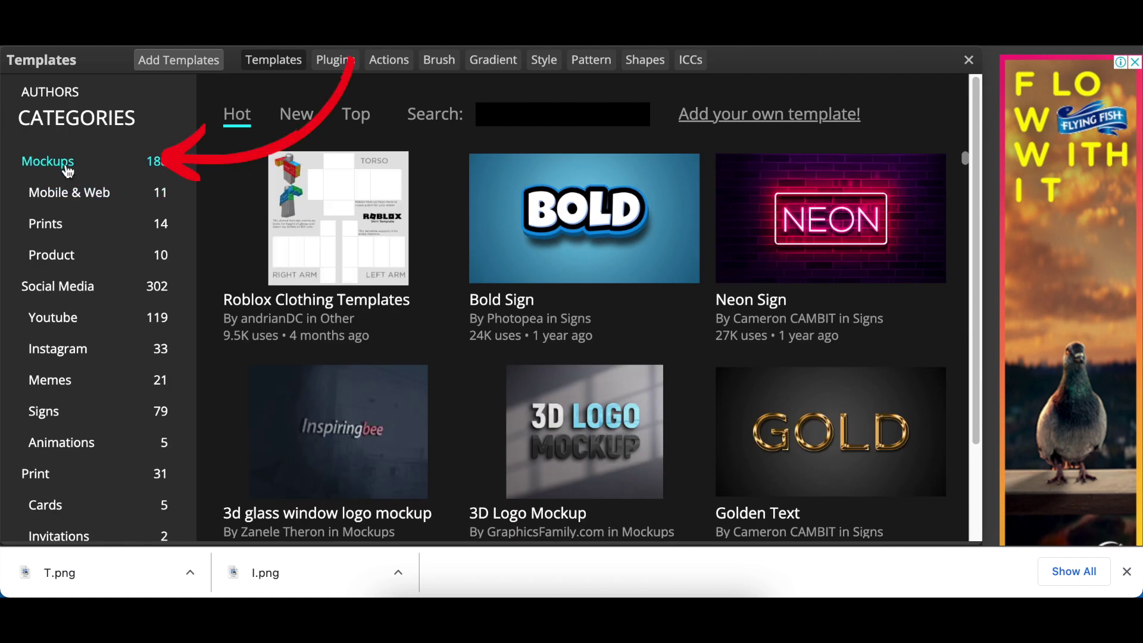
click(67, 171)
scroll(682, 455, down, 5)
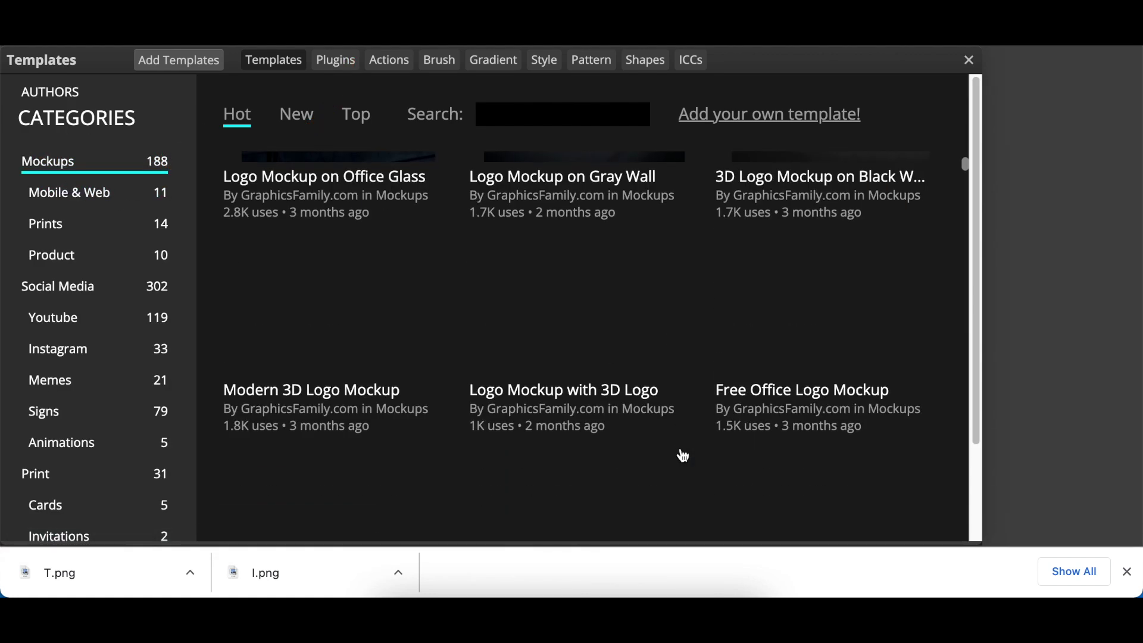
scroll(741, 374, down, 2)
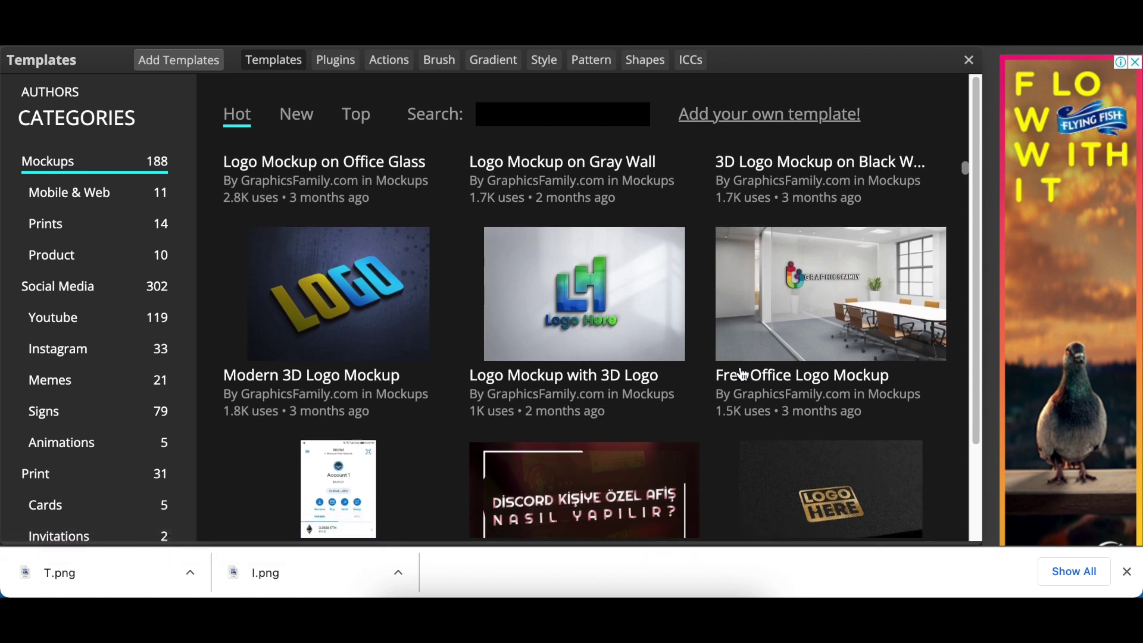
scroll(697, 386, down, 8)
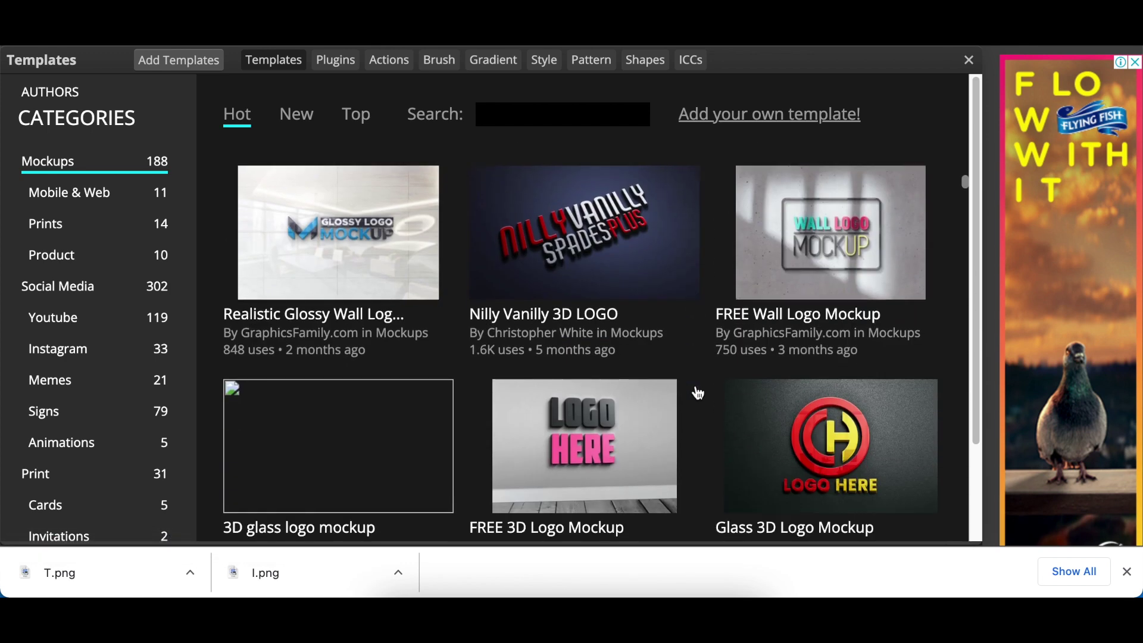
scroll(697, 393, down, 3)
scroll(696, 390, down, 3)
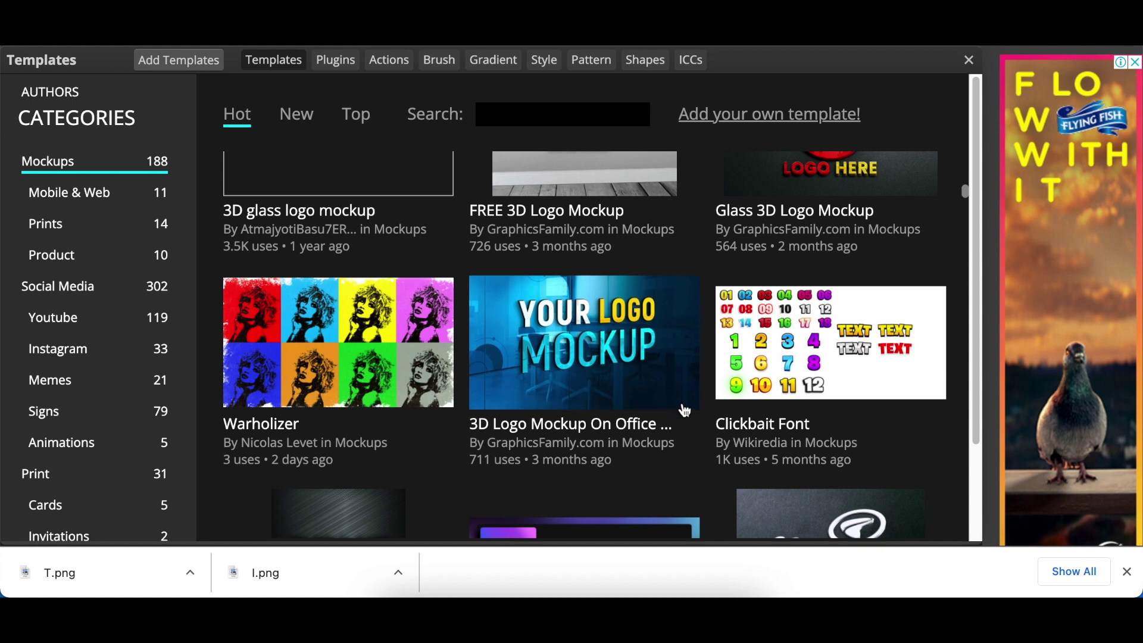
scroll(643, 416, down, 1)
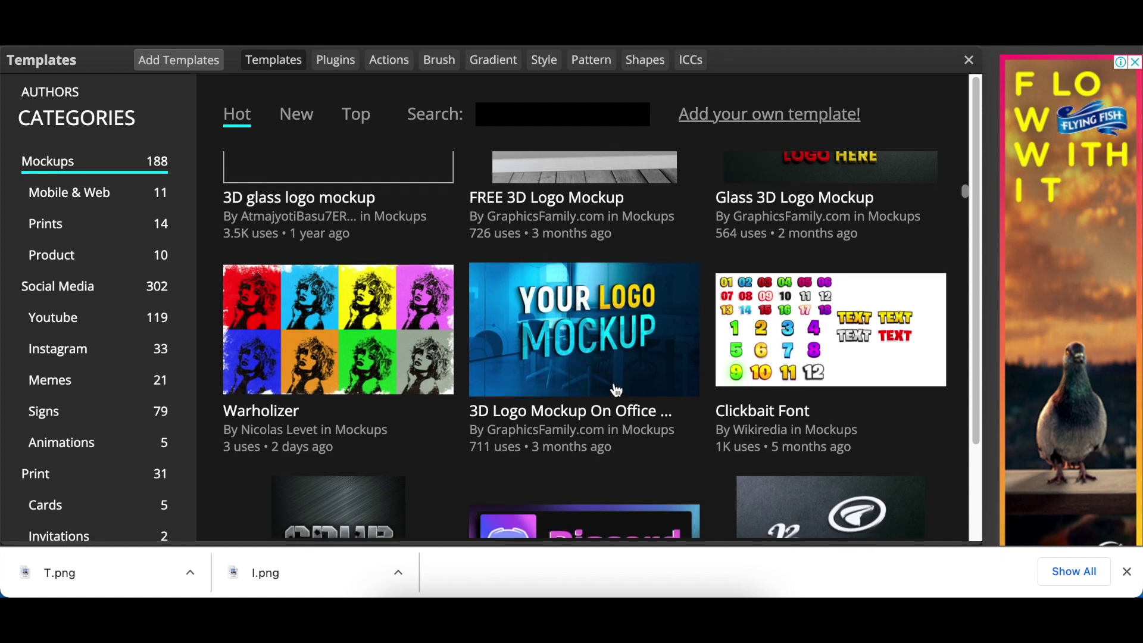
click(588, 410)
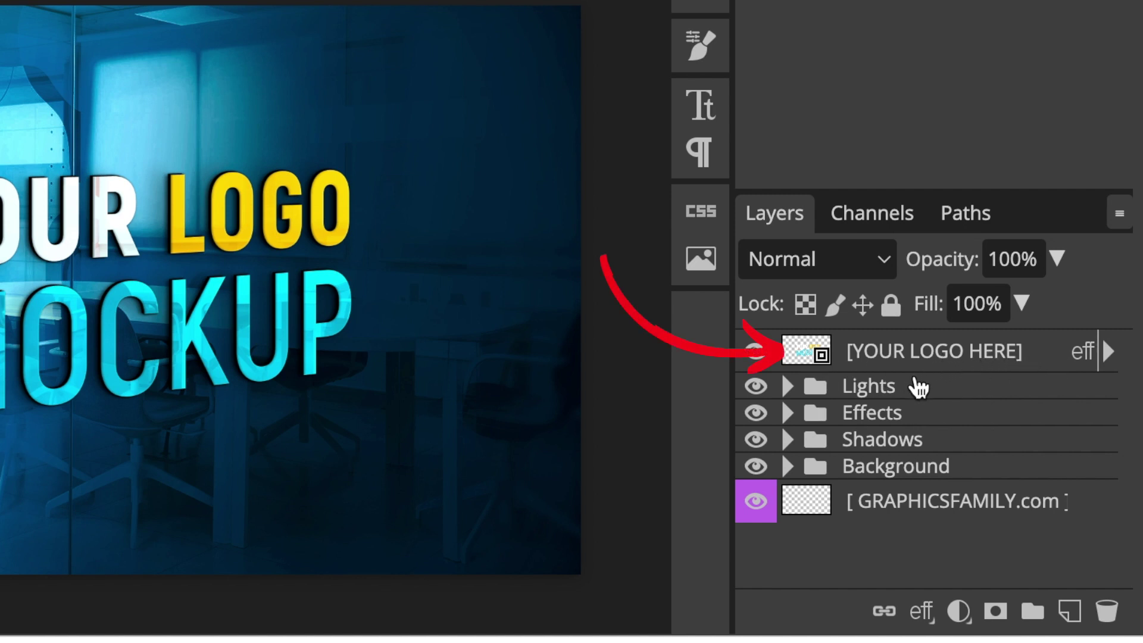
Select the [YOUR LOGO HERE] placeholder layer in the office mockup.
click(806, 356)
Open the [YOUR LOGO HERE] contents as Group 11.psd and hide Group 1's sample text.
double_click(804, 356)
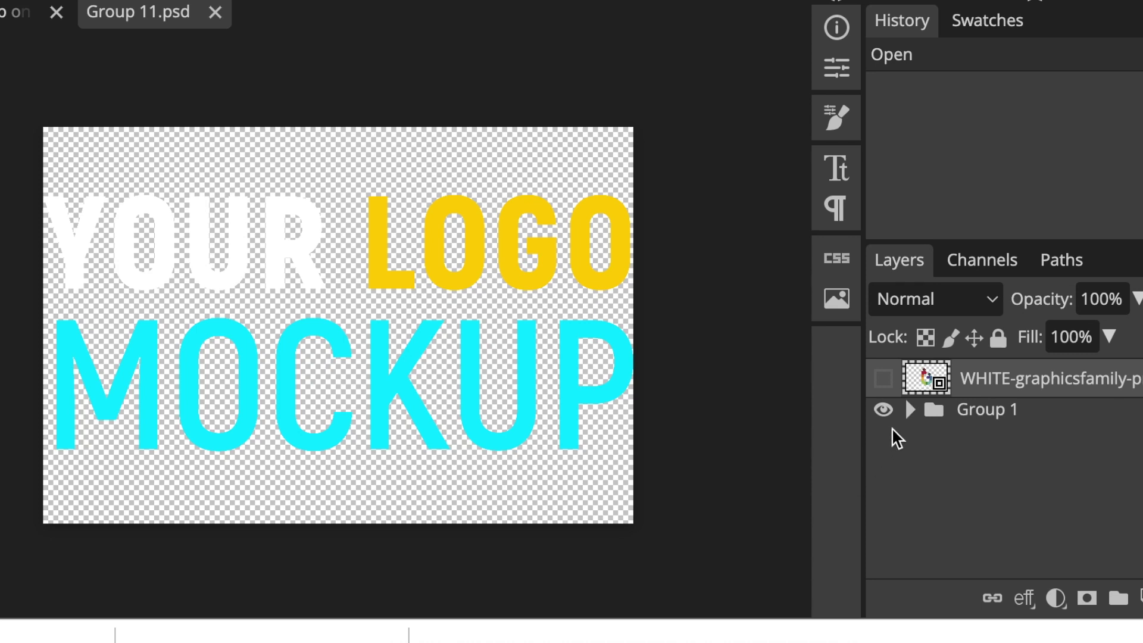
click(884, 410)
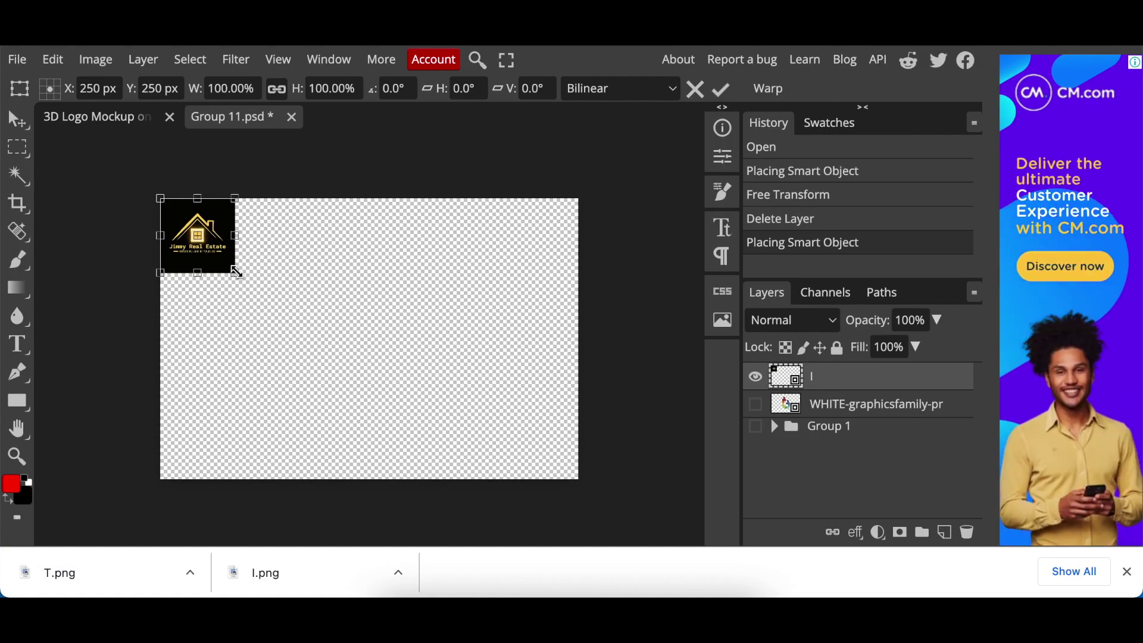
Enlarge the gold house logo to 369.60% and centre it on the canvas.
drag(237, 272, 435, 390)
drag(336, 363, 404, 370)
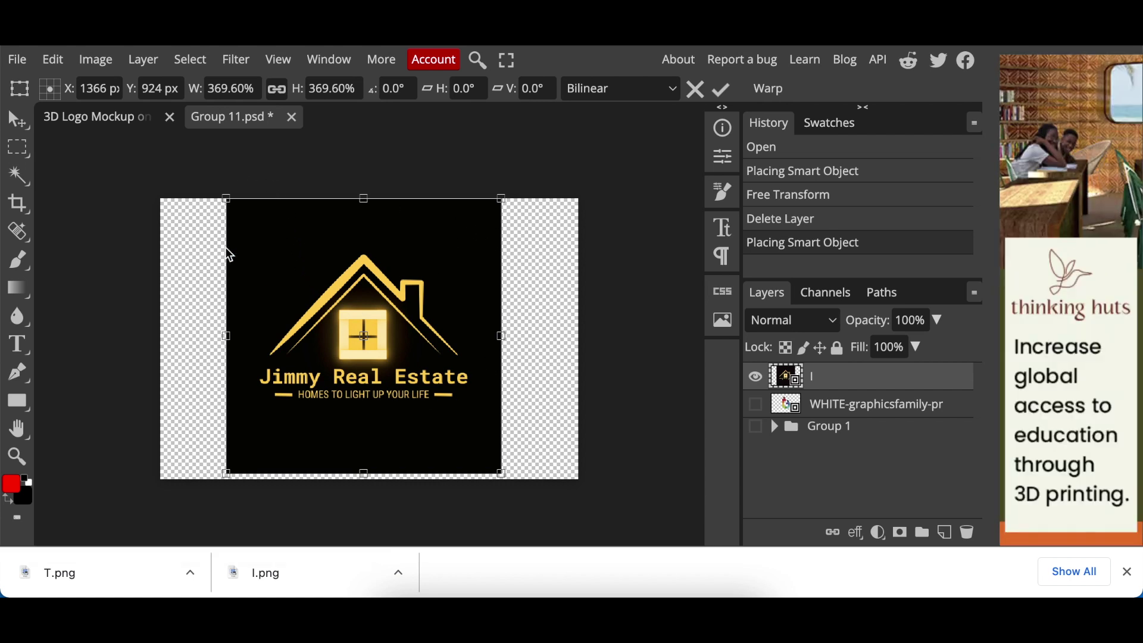
click(21, 60)
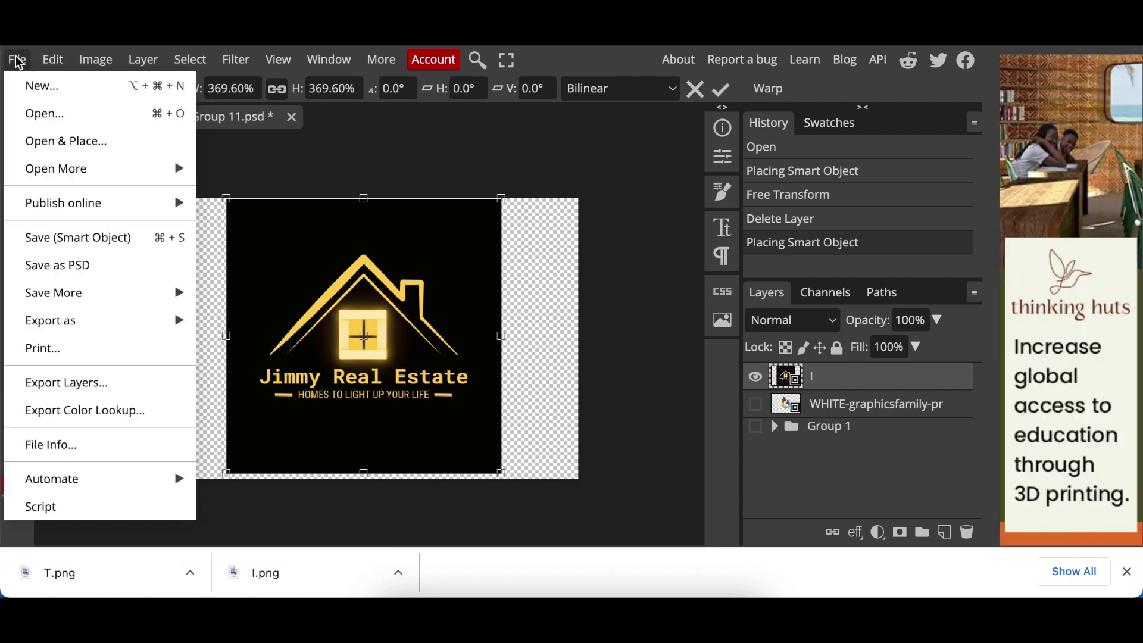
Save the smart object, then close Group 11.psd and the office mockup without saving.
click(138, 252)
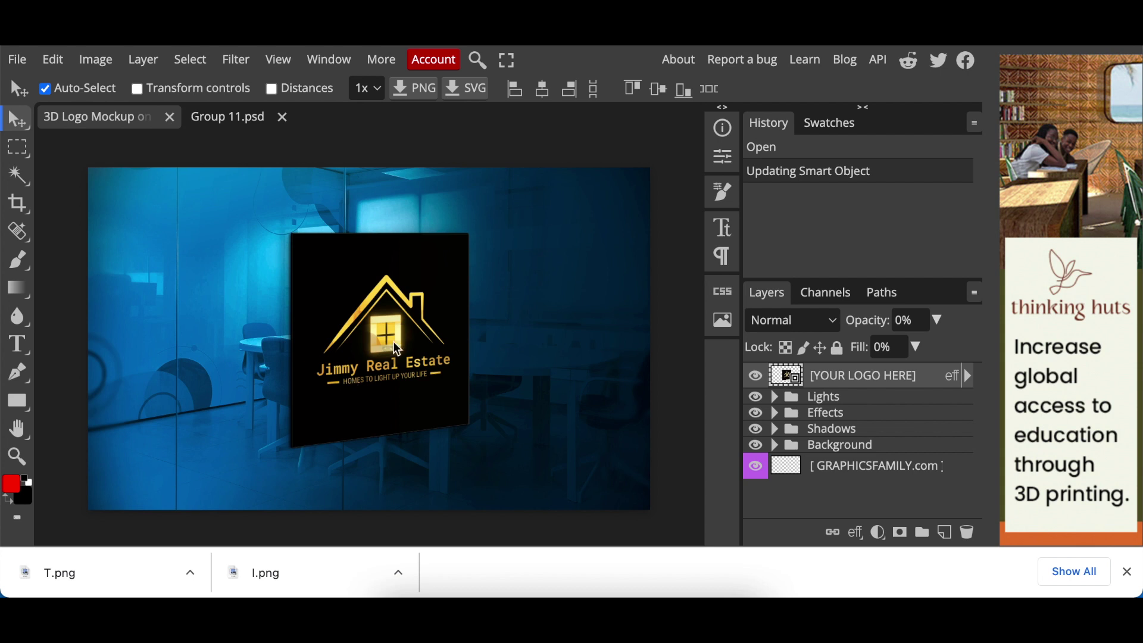
click(282, 118)
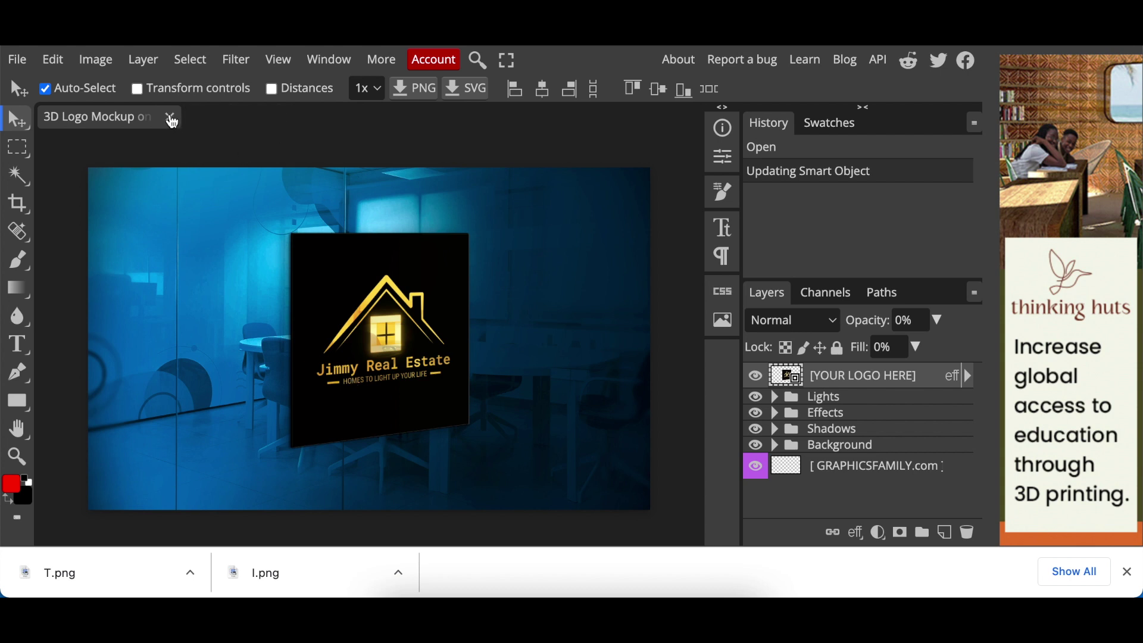
click(170, 117)
click(724, 133)
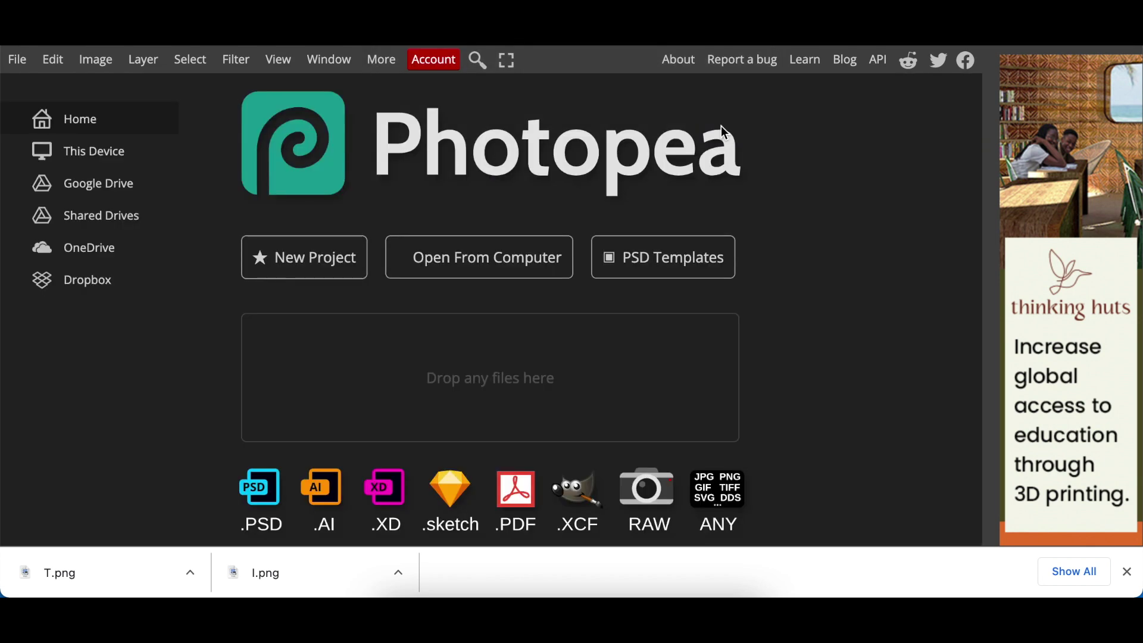
Reopen the 3D Logo Mockup template and open its YOUR LOGO HERE placeholder contents.
click(685, 257)
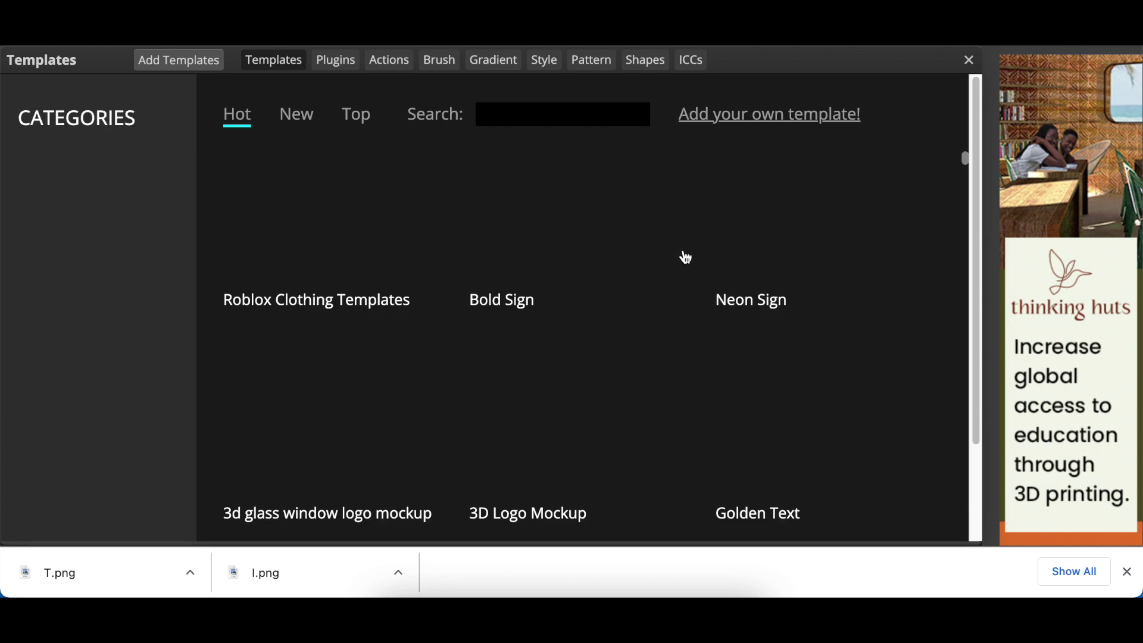
click(595, 250)
click(594, 248)
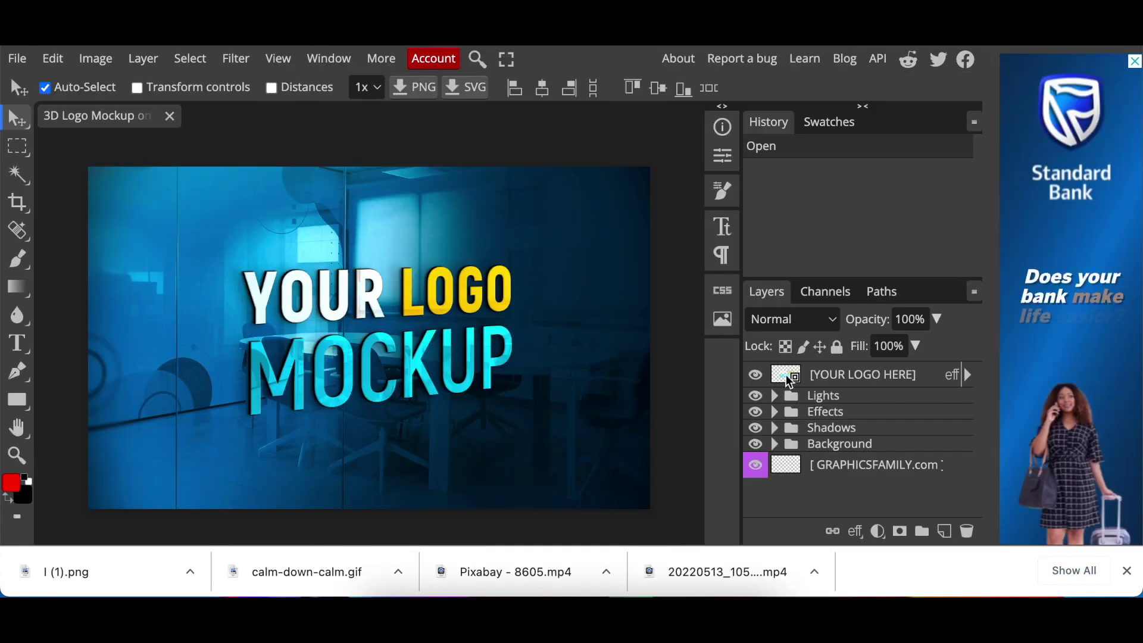
click(784, 377)
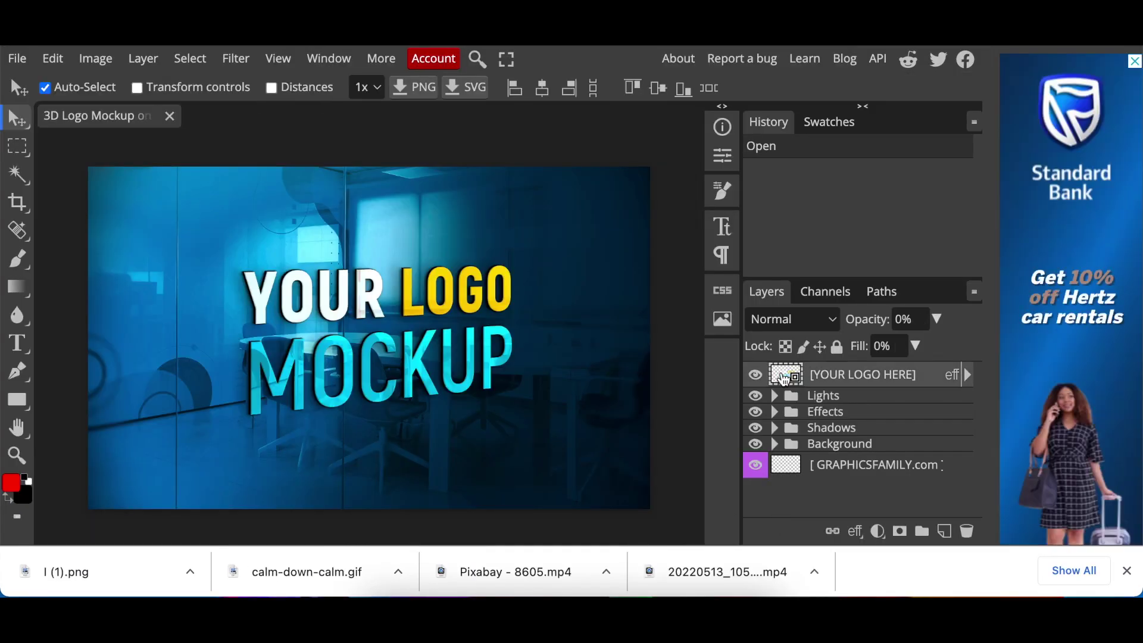
double_click(783, 378)
Enlarge the placed 'l (1).png' logo to 410.20% and centre it in 'Group 11.psd'.
drag(65, 571, 229, 429)
drag(243, 262, 467, 503)
drag(394, 344, 451, 332)
click(17, 59)
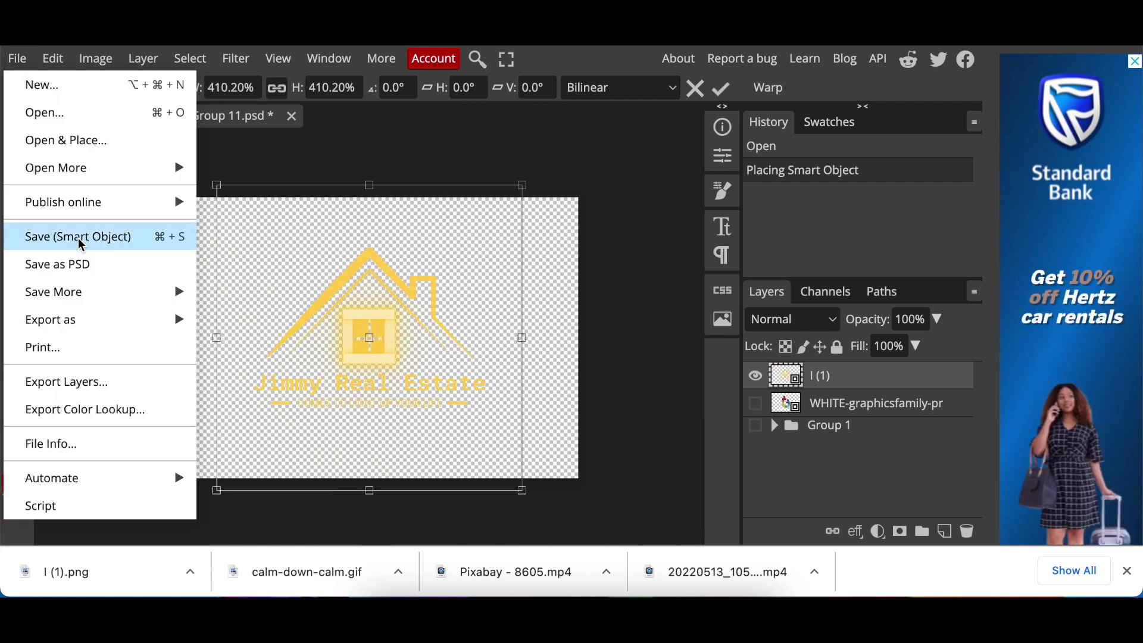